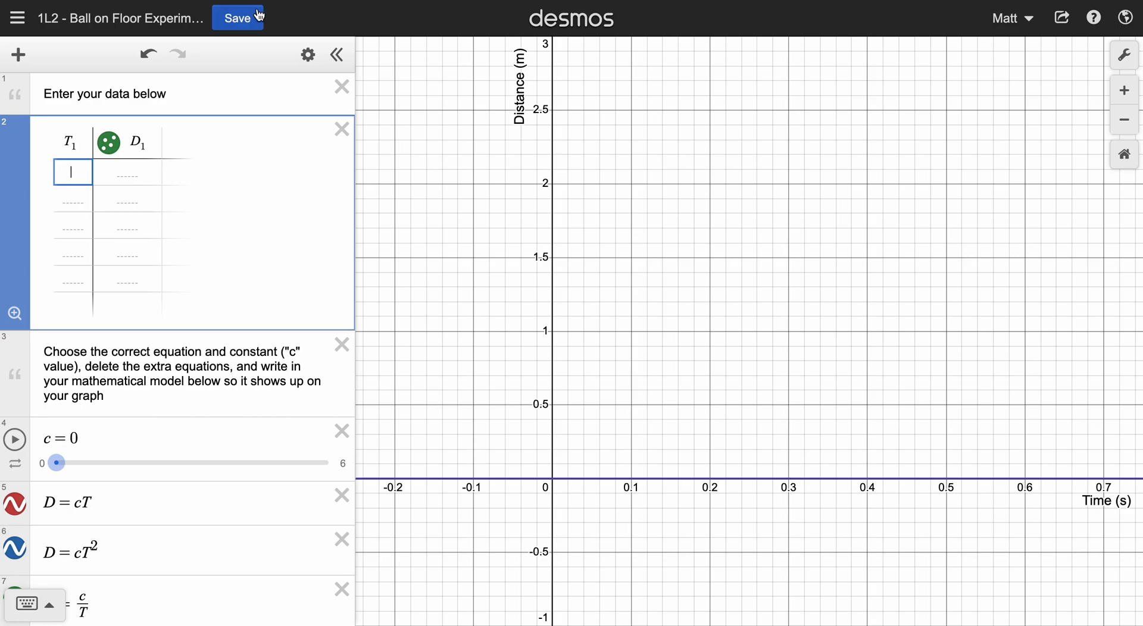
- Enter the first two data rows in the table: time 0 with distance 0, and time 0.1 with distance 0.5
left_click(72, 175)
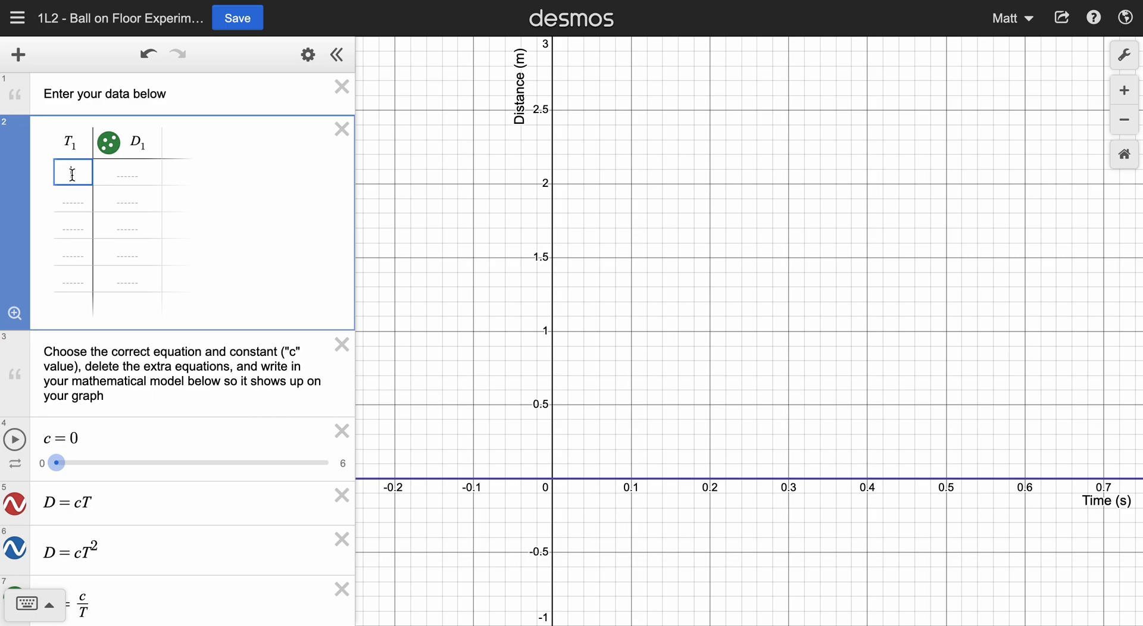
type("0")
key("Tab")
type("0")
key("Tab")
type("0.1")
key("Tab")
type("0.5")
key("Return")
key("Left")
- Add table rows for times 0.2, 0.3 and 0.4 with distances 1, 1.5 and 2, and fit the graph to the data
type("0.2")
key("Tab")
type("1")
key("Return")
key("Left")
type("0.3")
key("Tab")
type("1.5")
key("Return")
key("Left")
type("0.4")
key("Tab")
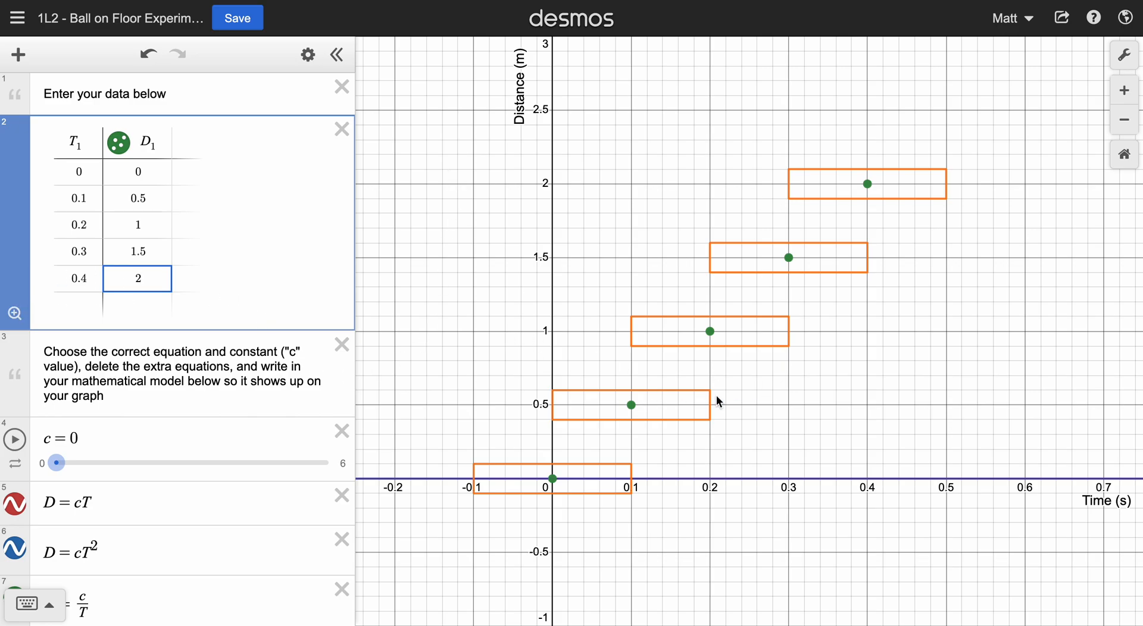
scroll(631, 436, "down", 5)
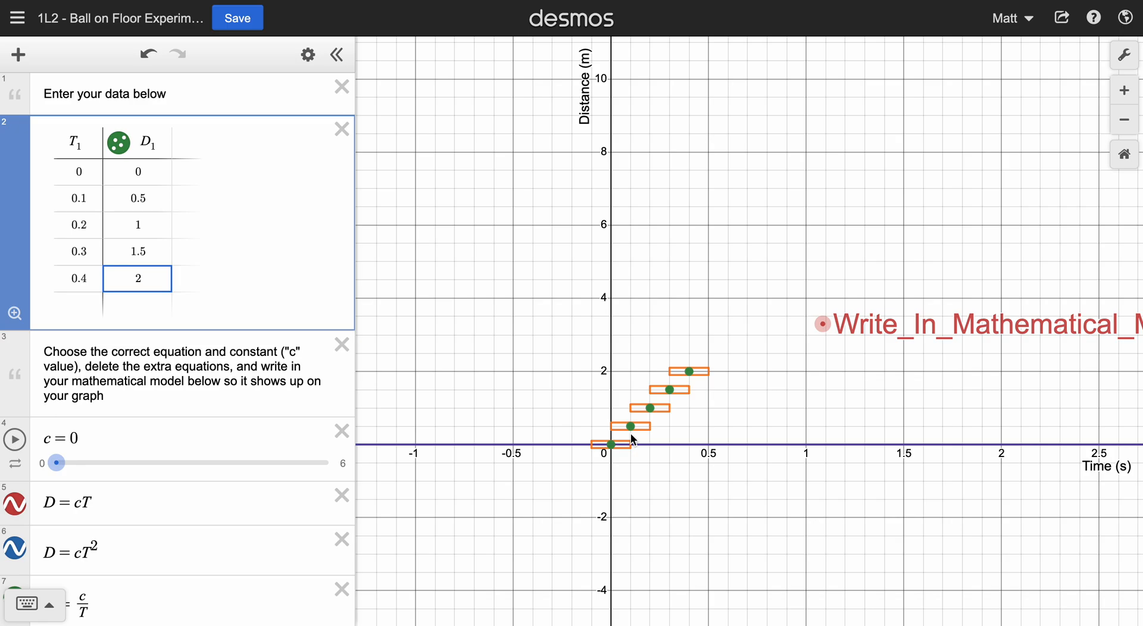
left_click(15, 313)
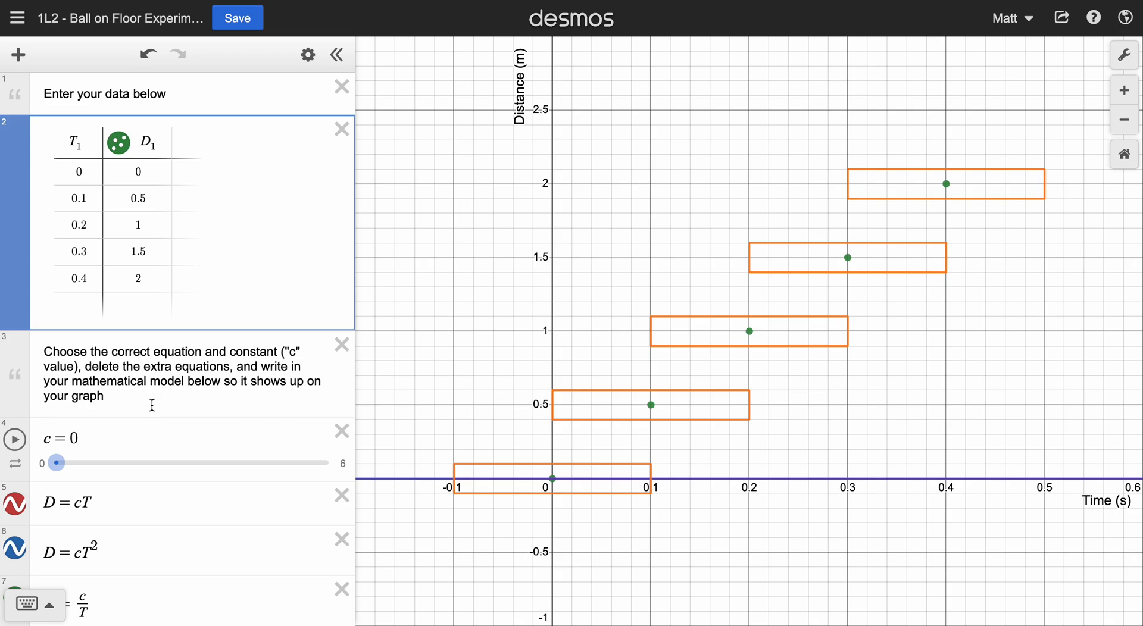
- Adjust the constant c to 5 so the line D = cT passes through the data points
scroll(178, 425, "down", 5)
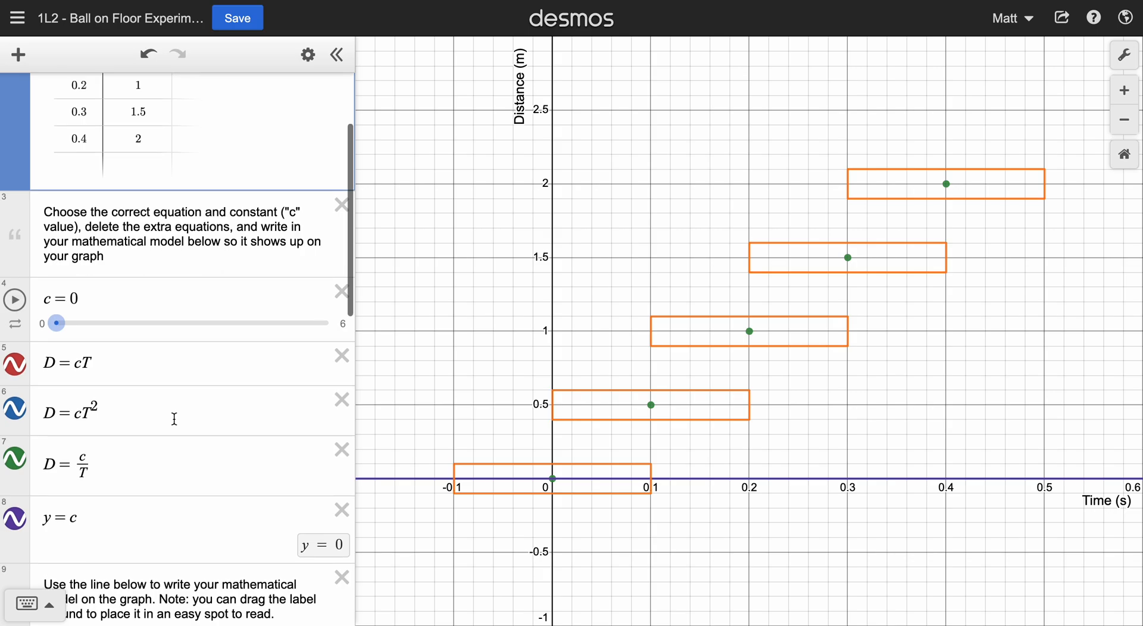
left_click_drag(56, 323, 88, 323)
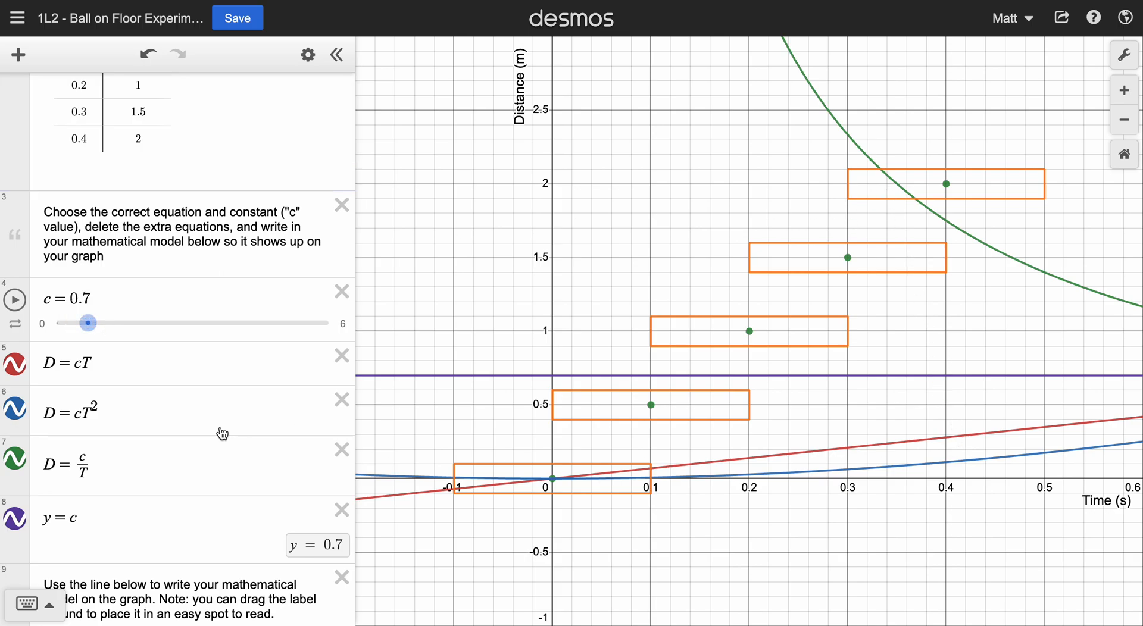
left_click_drag(88, 323, 290, 326)
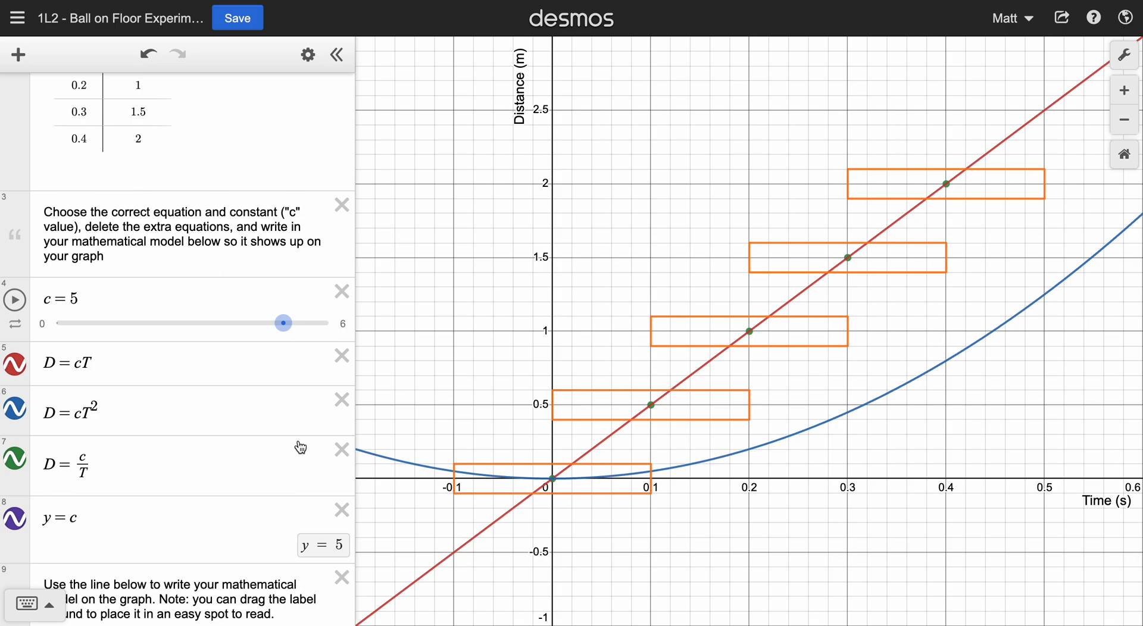
- Delete the extra equations D = cT², D = c/T and y = c, keeping only D = cT
left_click(342, 399)
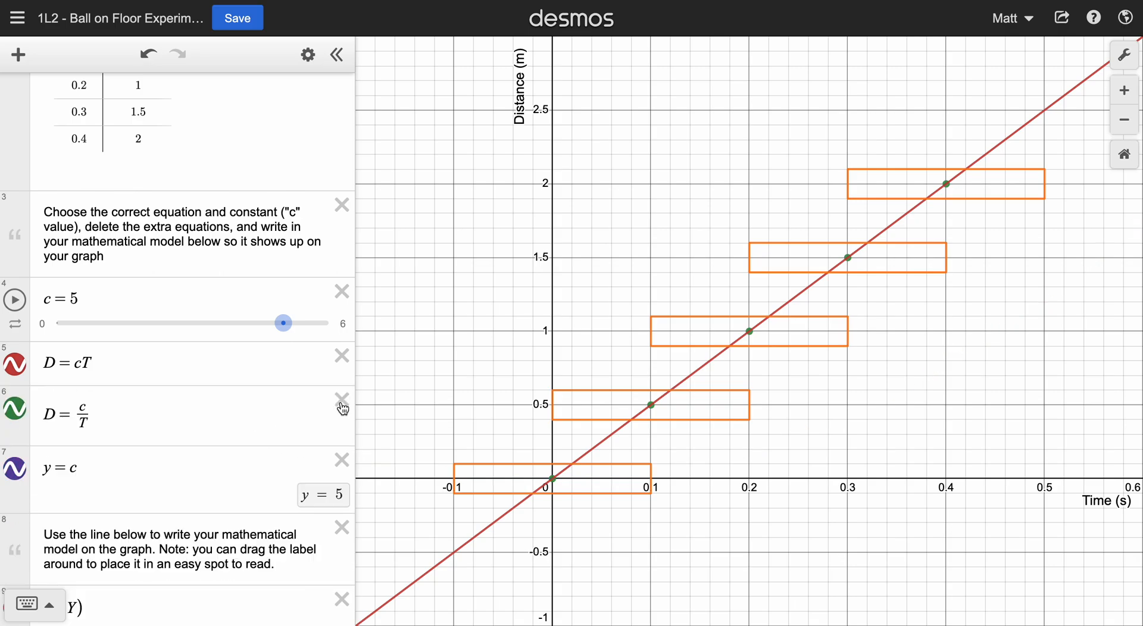
left_click(344, 400)
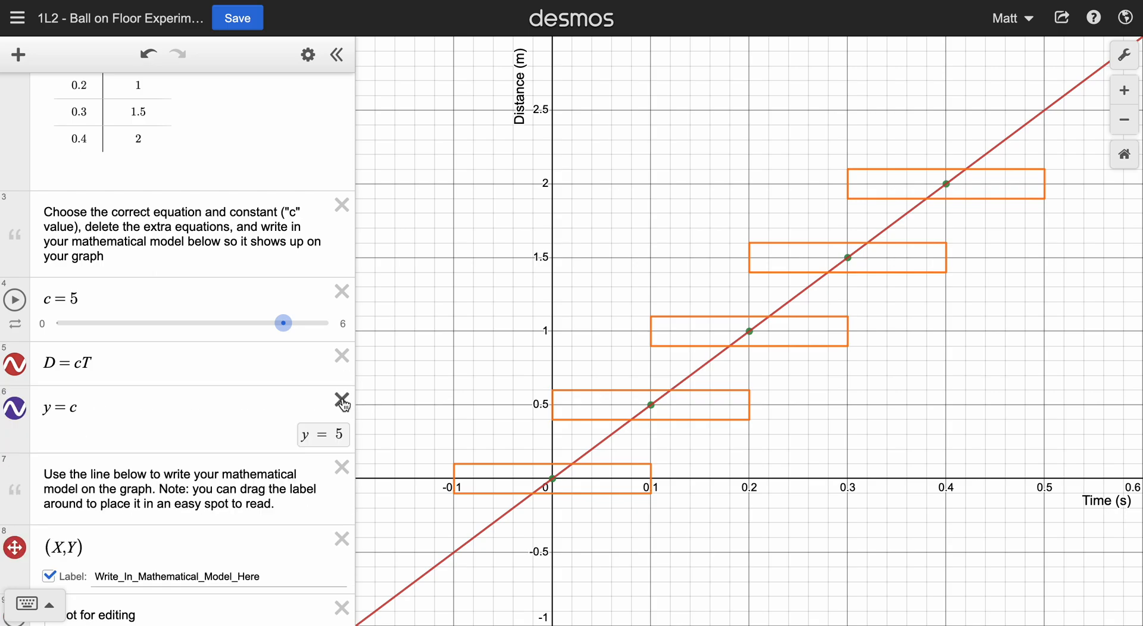
left_click(342, 401)
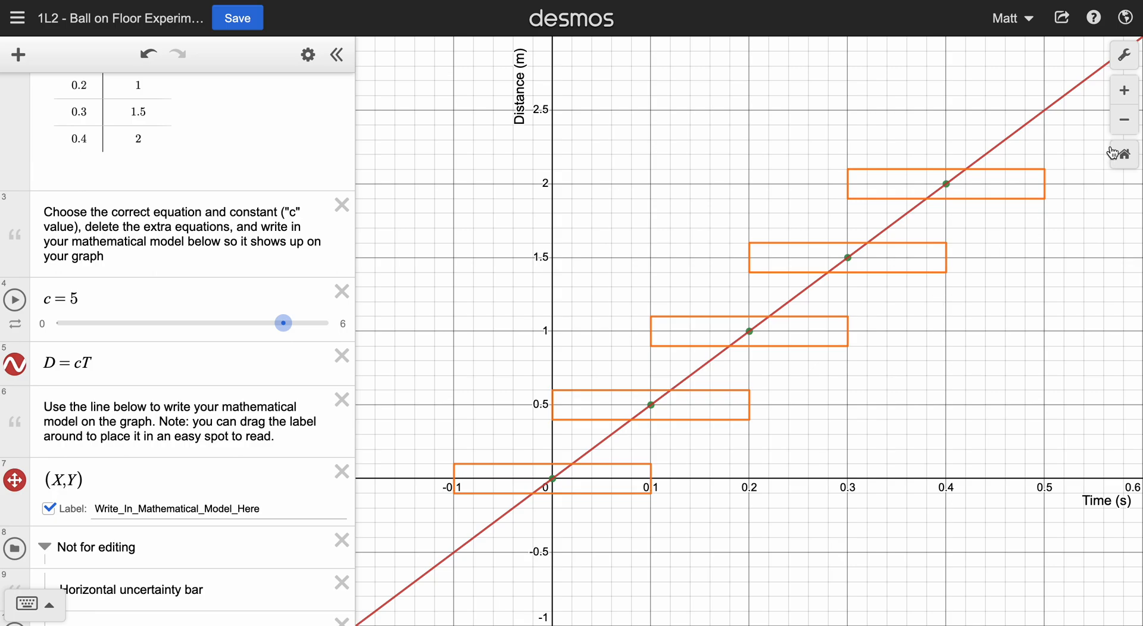
- Move the mathematical model label to just below the origin, at about (0, -0.4), and refit the graph to the data
left_click(1129, 130)
left_click(1128, 130)
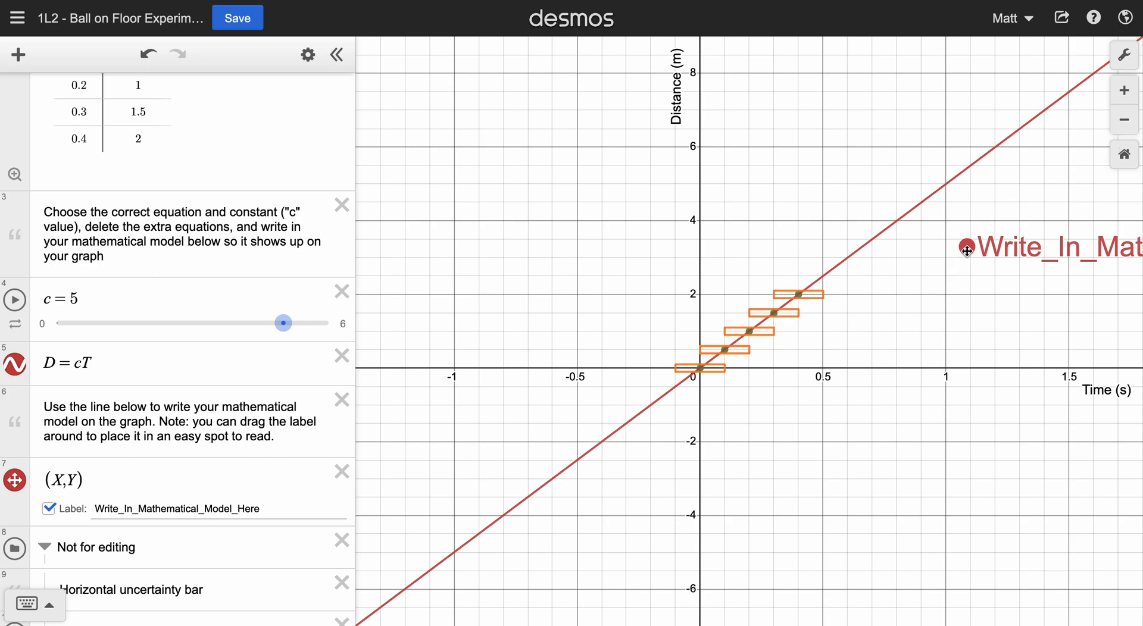
left_click_drag(966, 249, 699, 387)
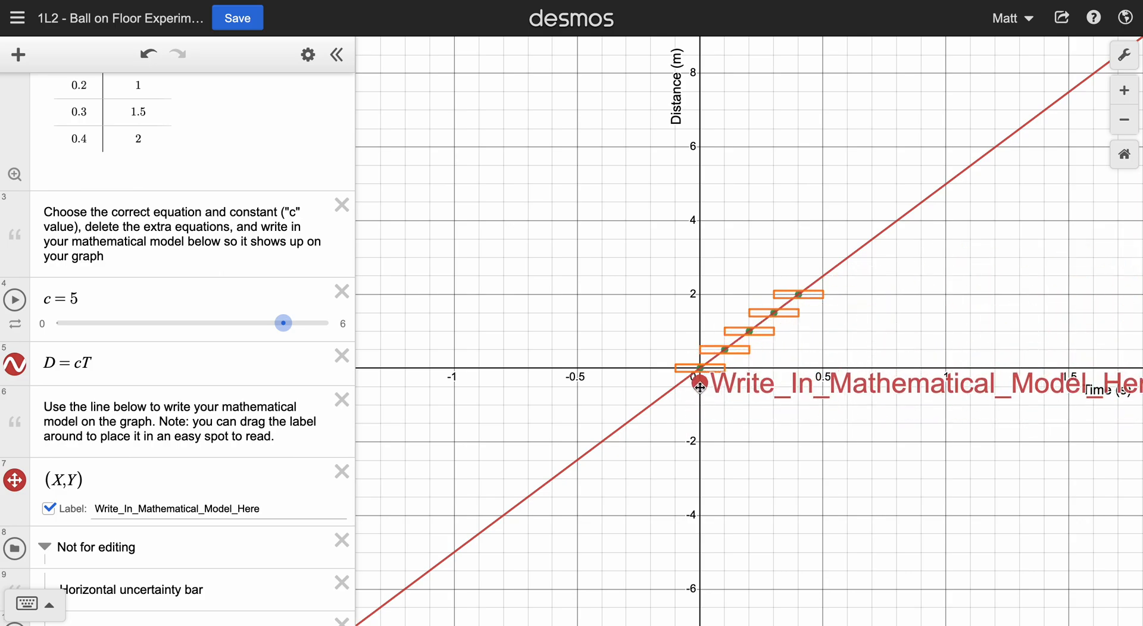
left_click(13, 175)
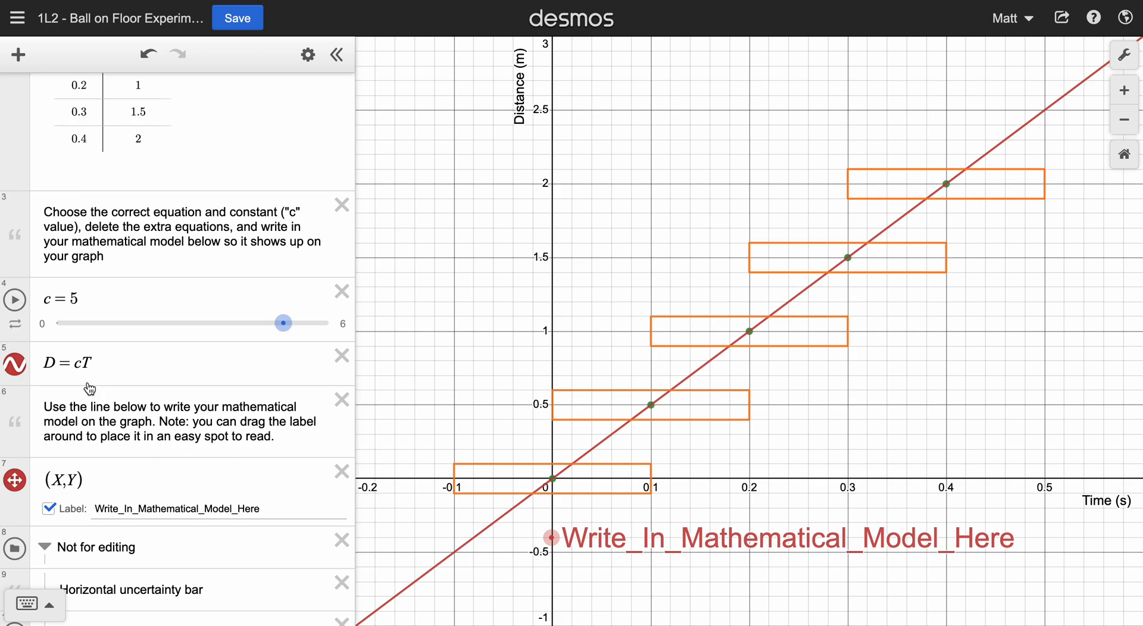
- Replace the point label's placeholder text with the mathematical model "Distance = 5 x Time"
double_click(47, 361)
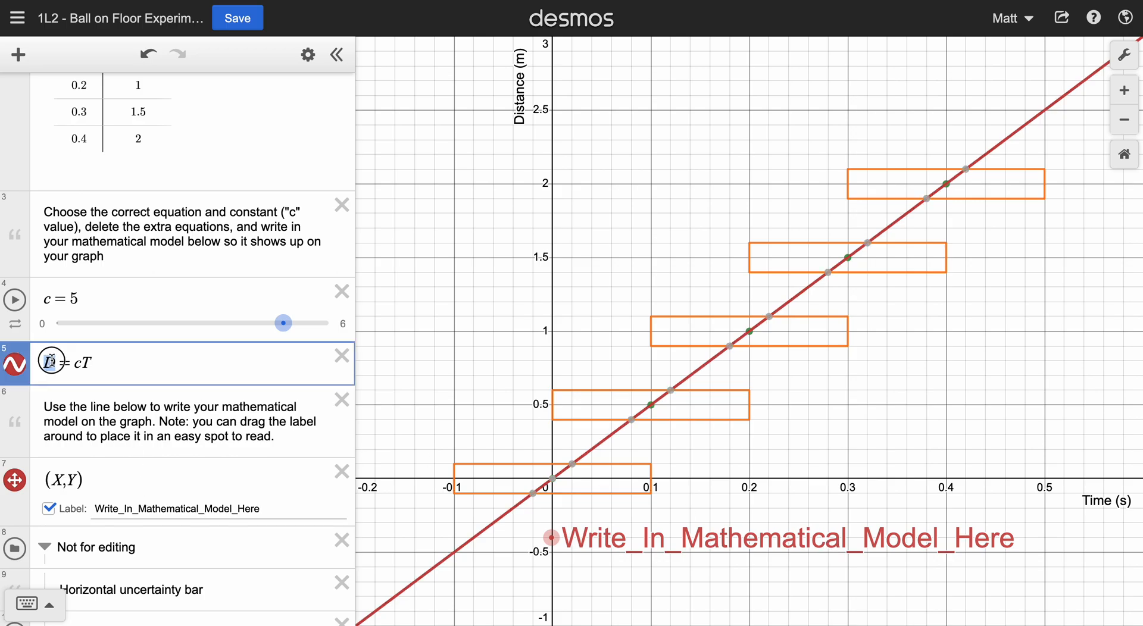
mouse_move(72, 364)
left_mouse_down()
mouse_move(59, 365)
mouse_move(102, 361)
mouse_move(79, 361)
left_mouse_up()
double_click(143, 507)
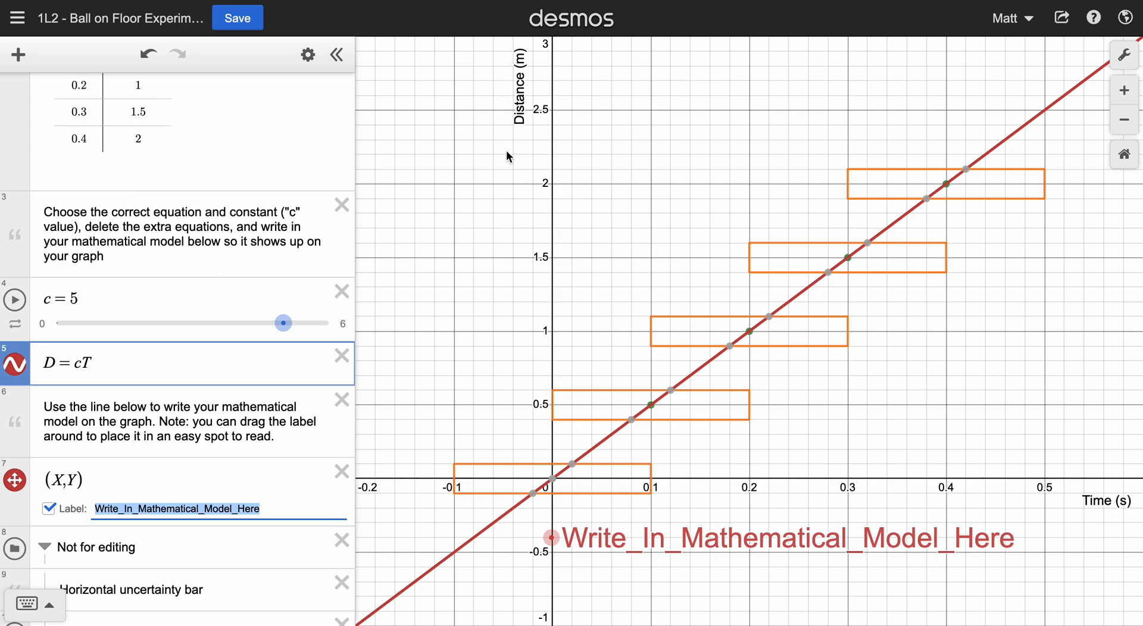
type("Distance =")
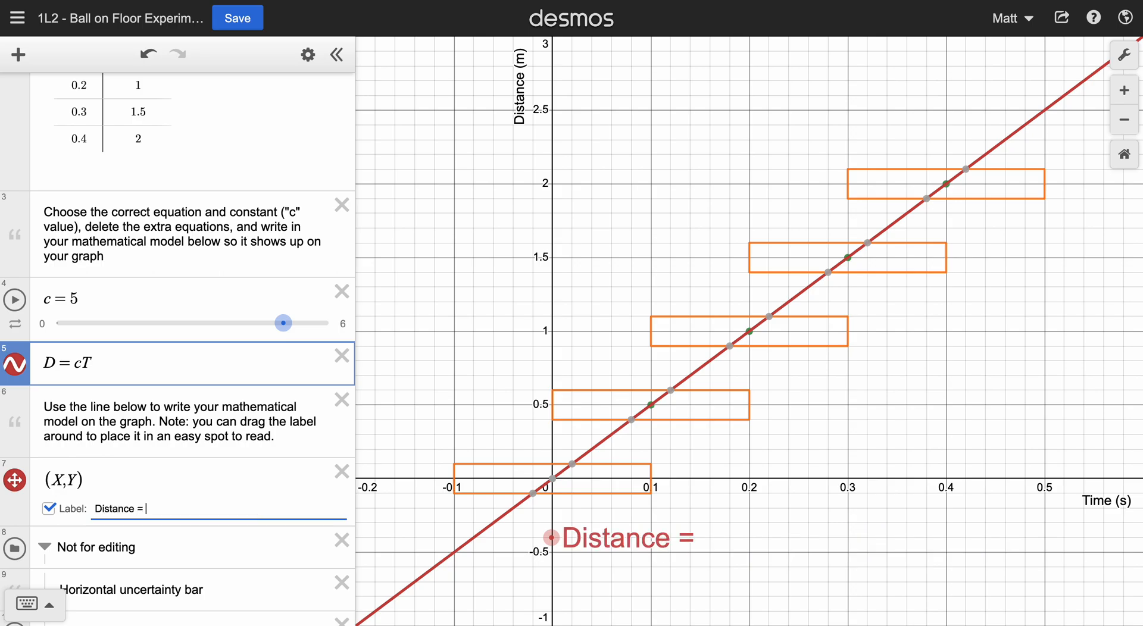
left_click(83, 298)
left_click_drag(79, 298, 44, 298)
left_click(175, 509)
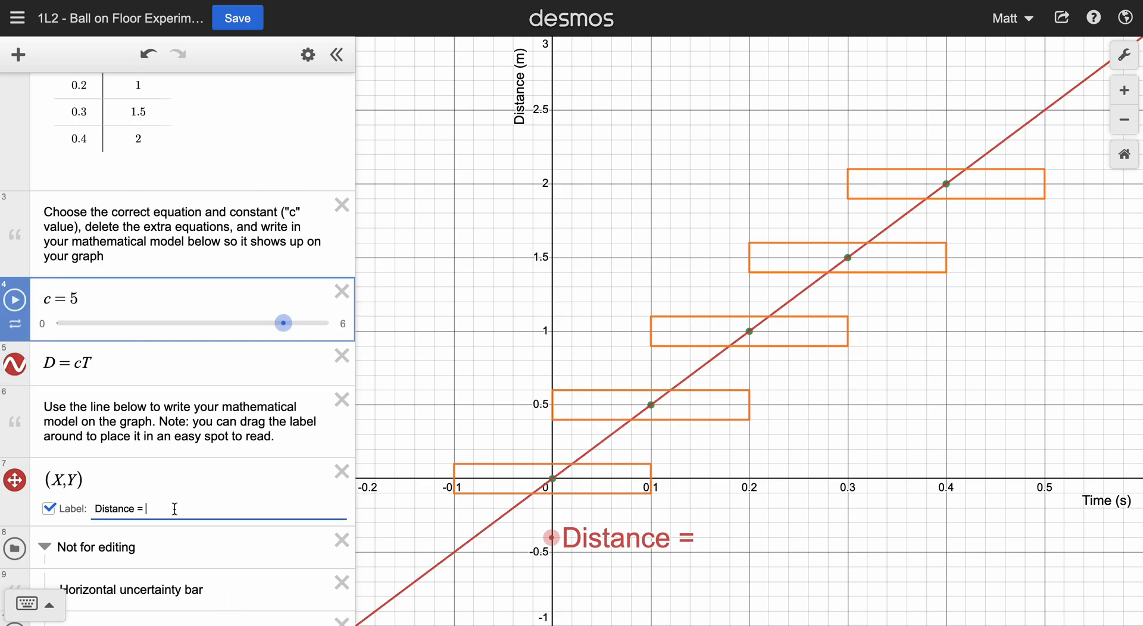
type("5 x")
left_click(99, 364)
left_click(211, 505)
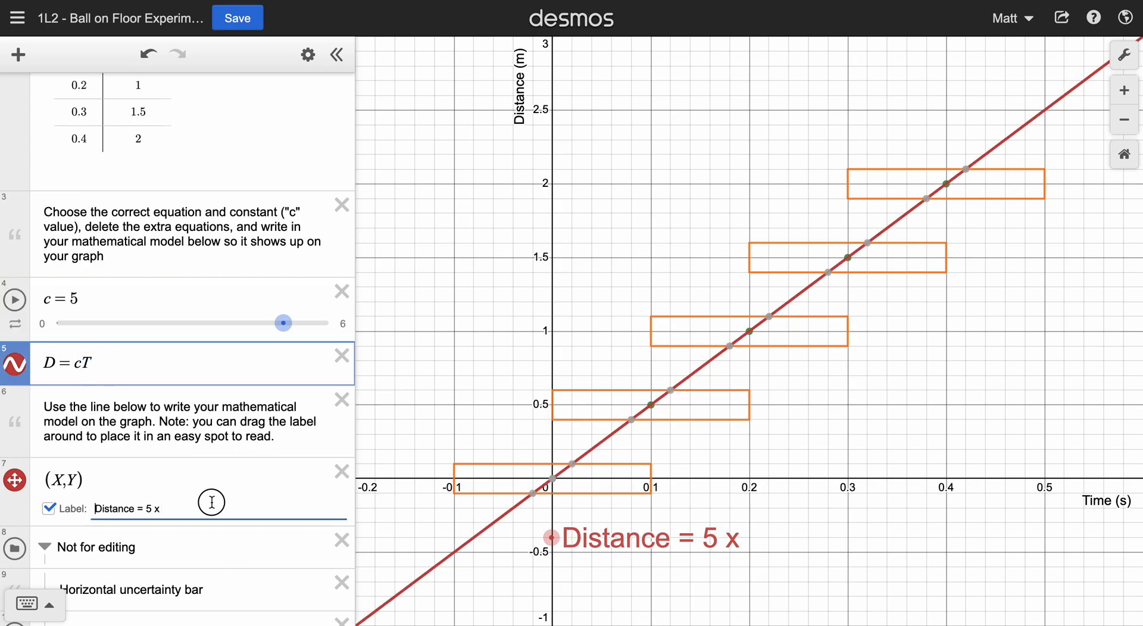
type("Time")
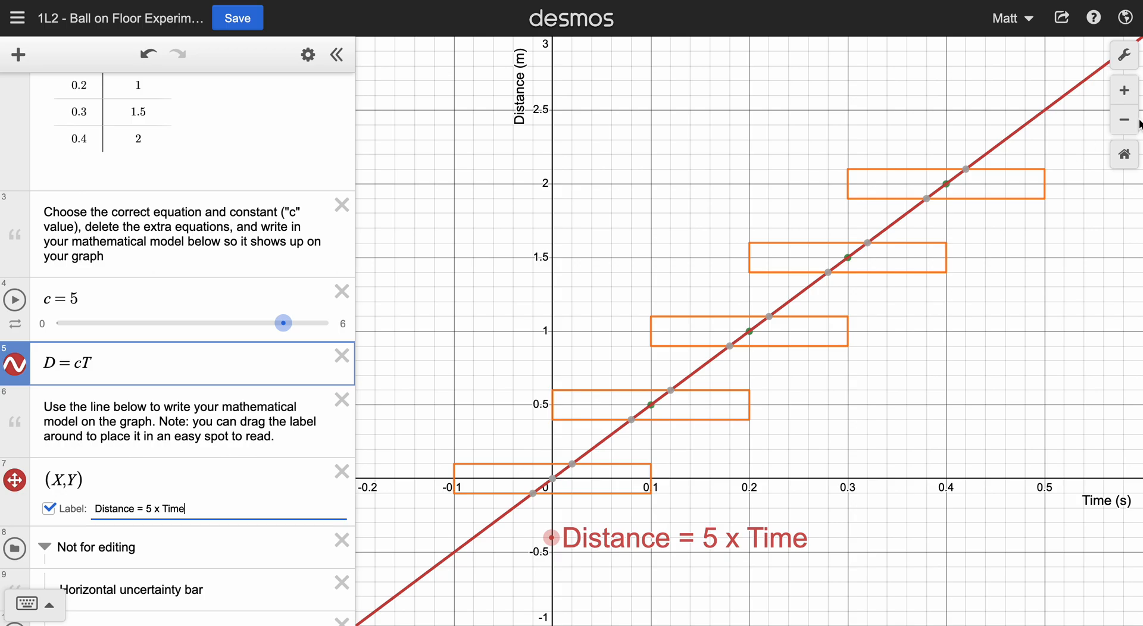
- Export the graph as a Medium Square image with Thin lines, copy the preview image, and close the export dialog
left_click(1061, 18)
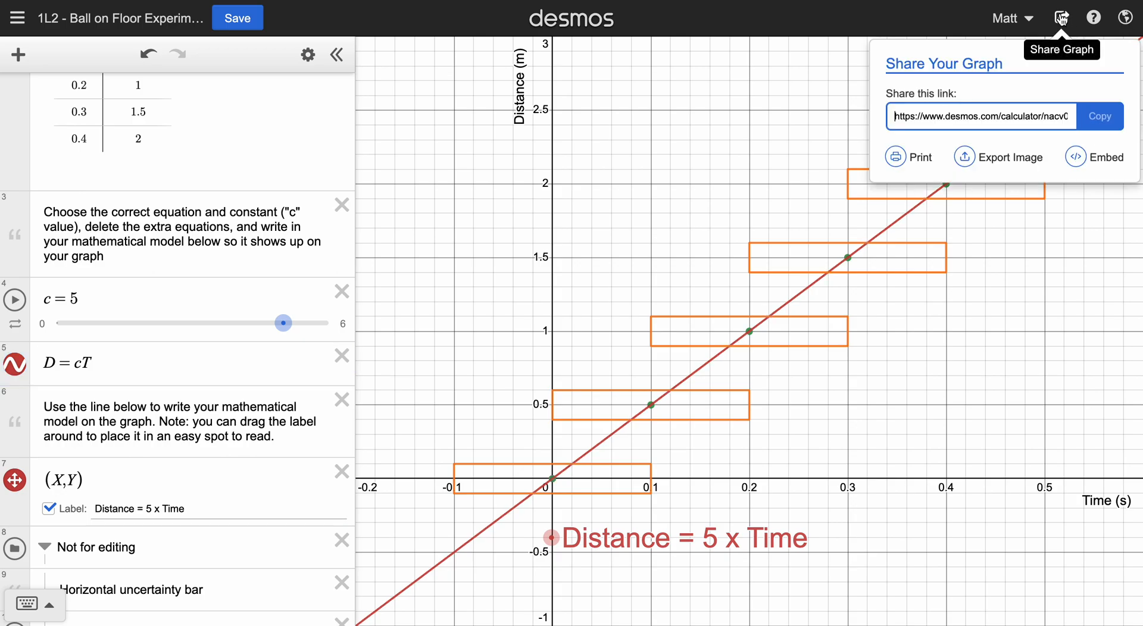
left_click(1000, 159)
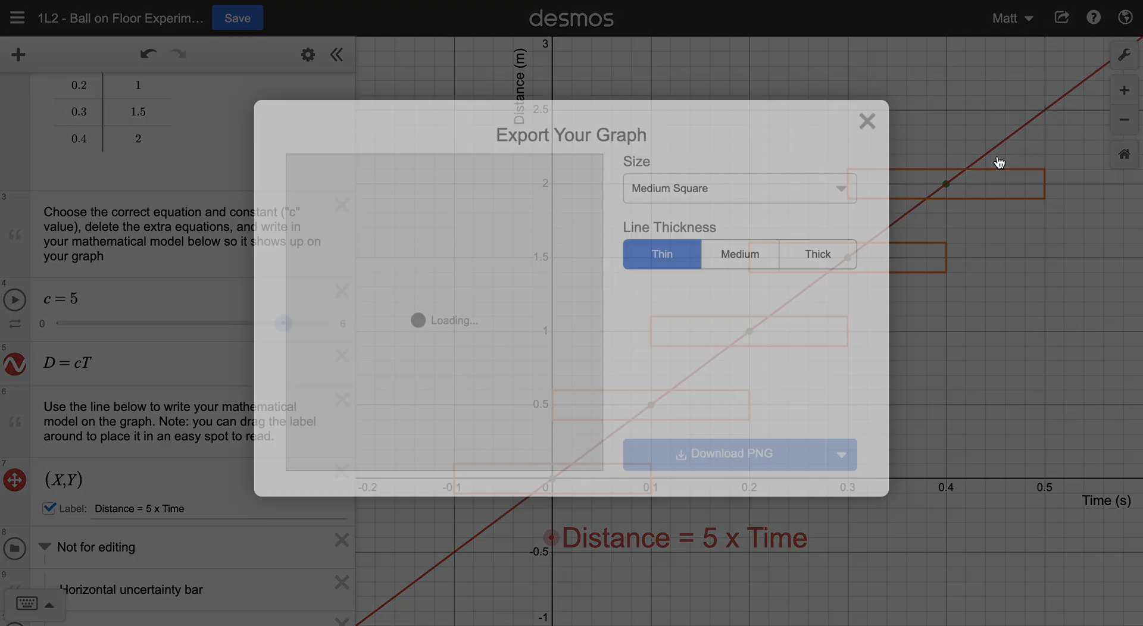
left_click(765, 271)
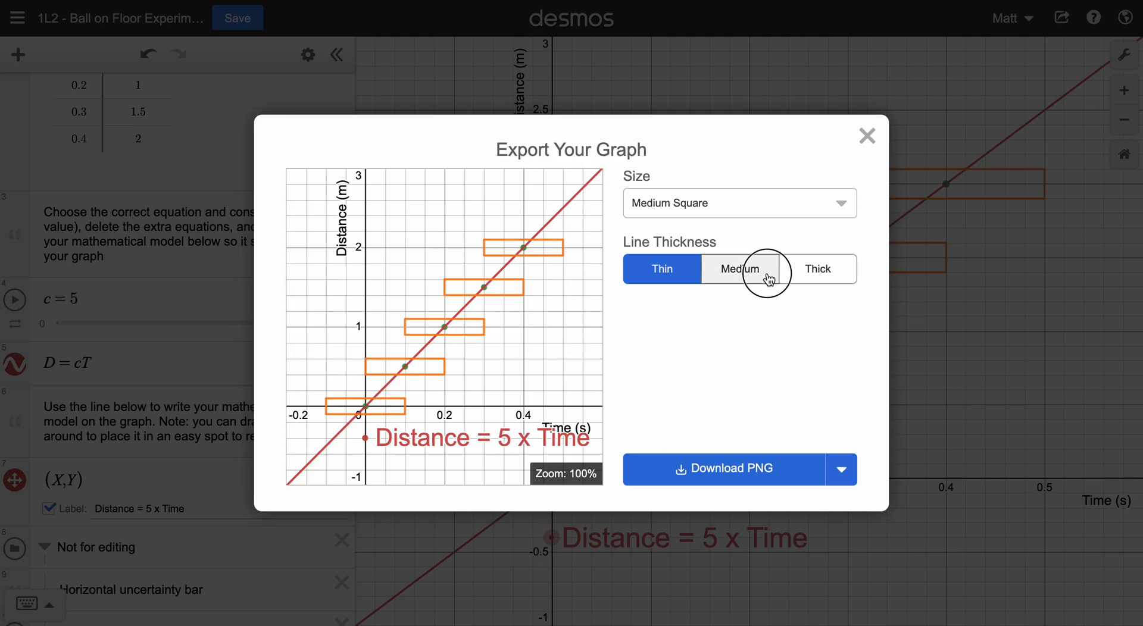
left_click(817, 276)
left_click(675, 280)
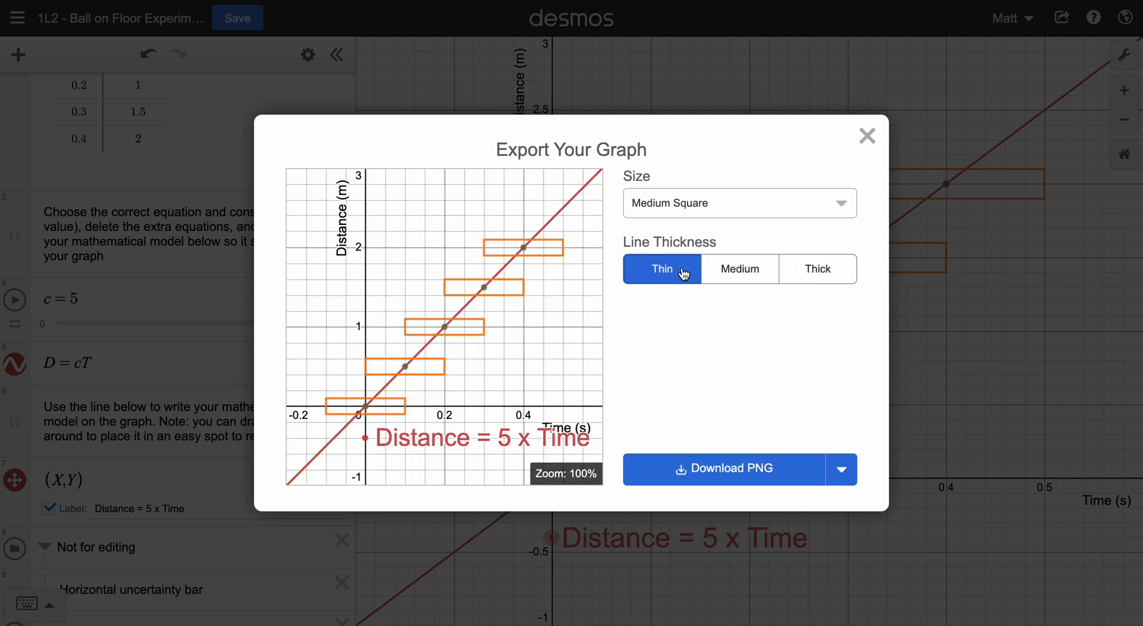
right_click(424, 249)
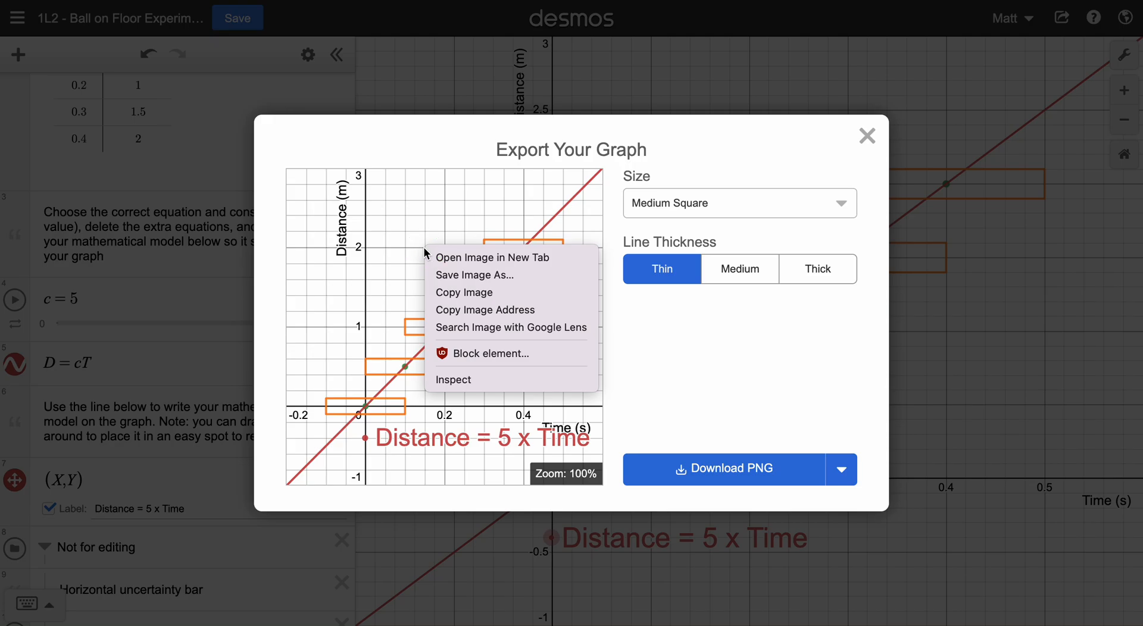
left_click(485, 294)
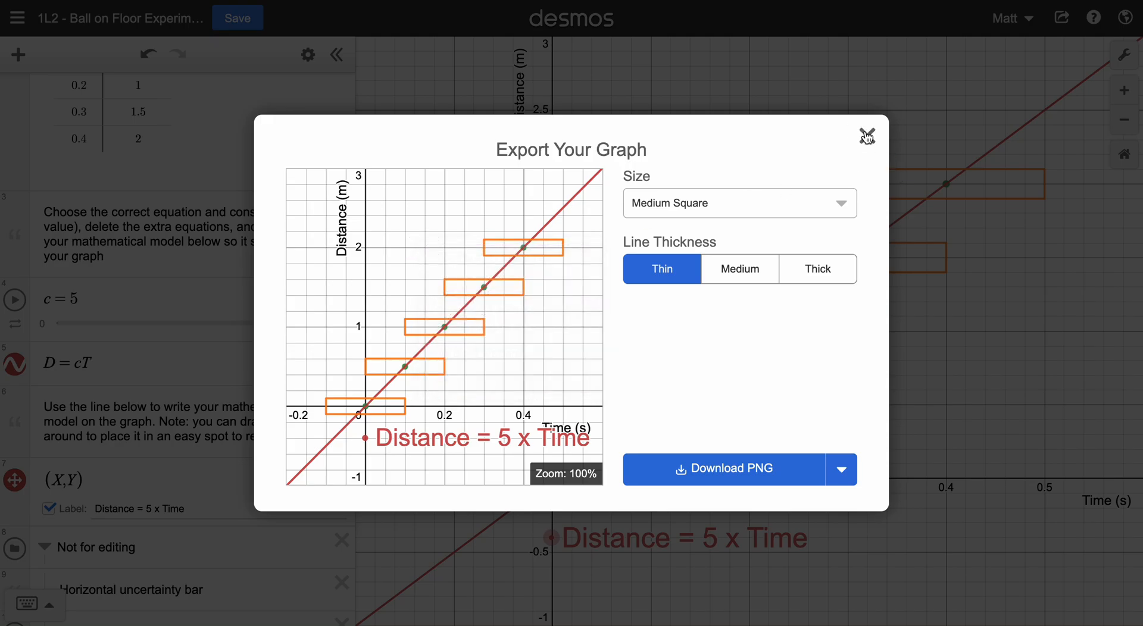
left_click(867, 136)
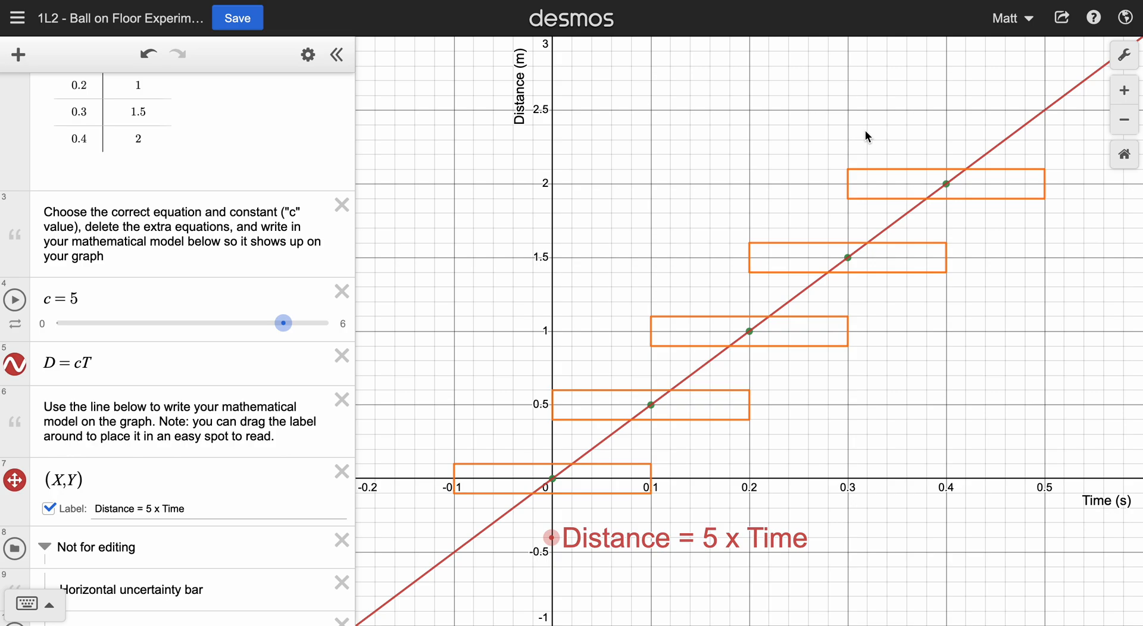